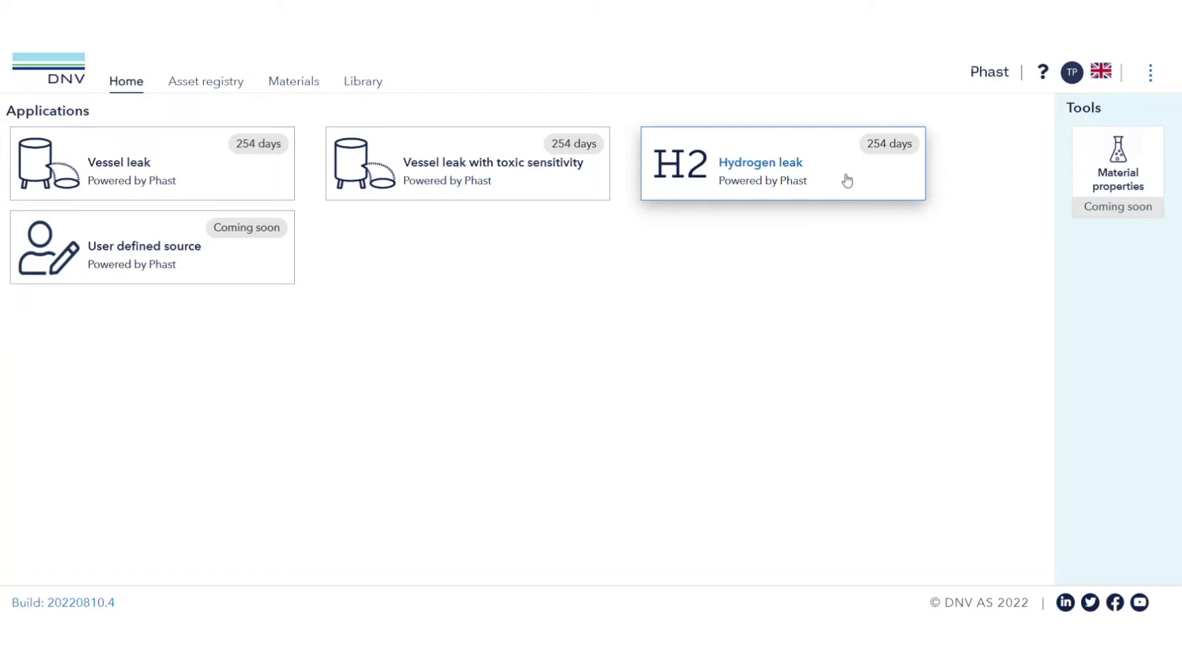
Create a Hydrogen leak workspace named 'Hydrogen example', save it and open its map.
left_click(847, 179)
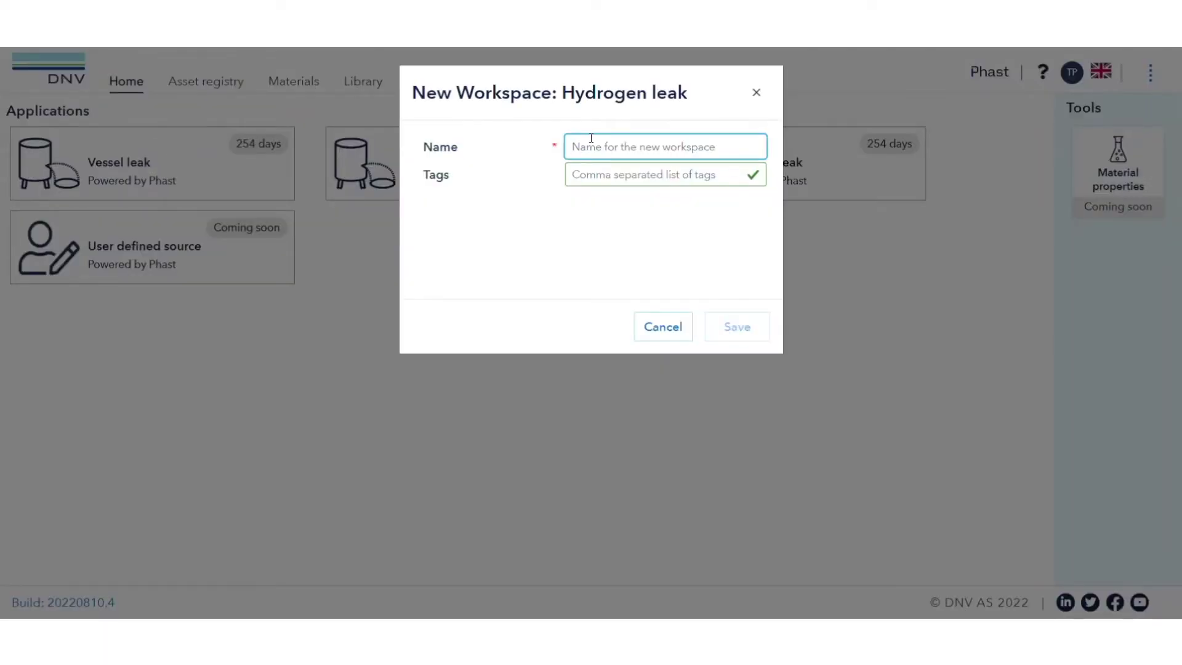
type("Hydrogen example")
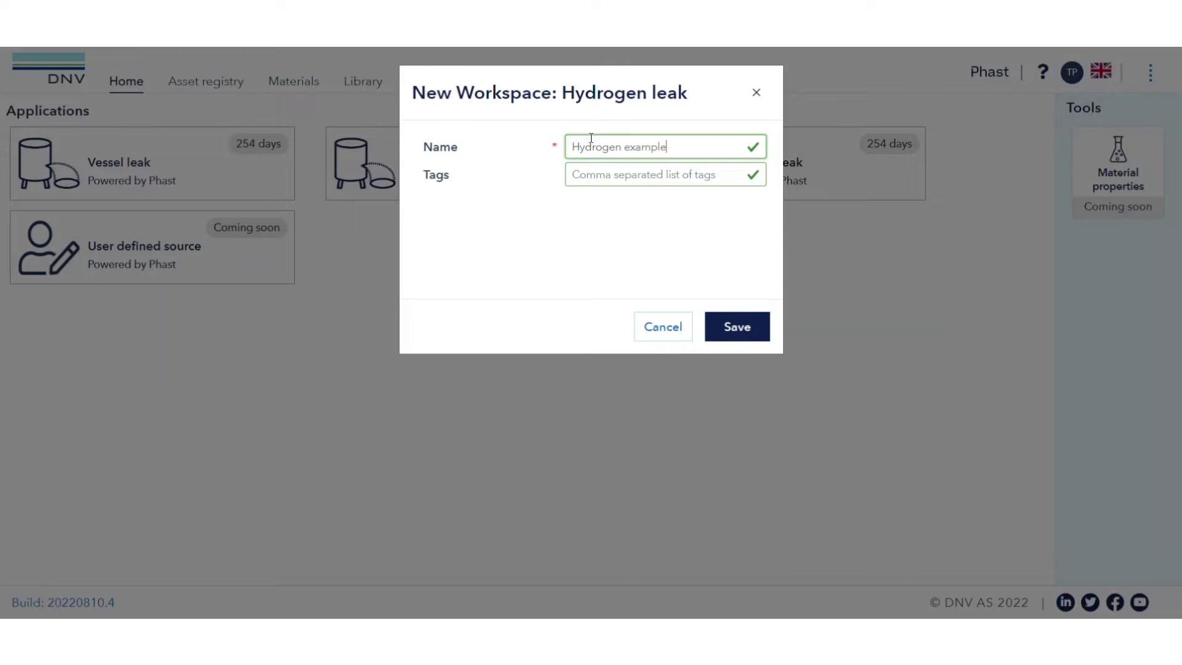
left_click(745, 337)
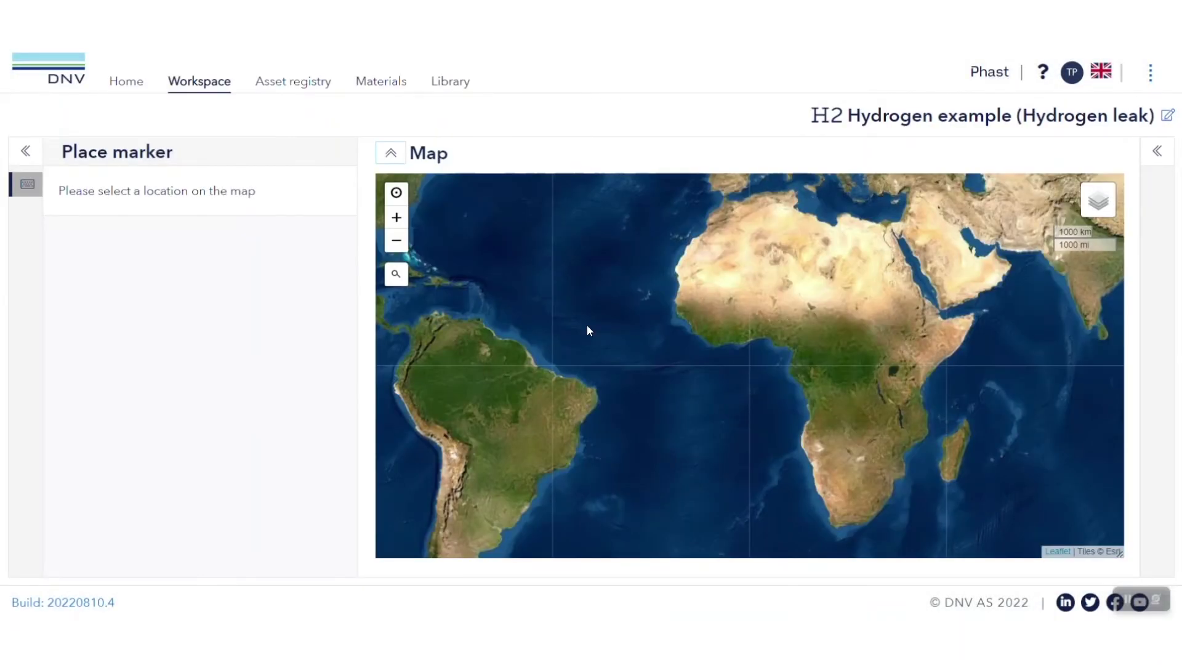
Place the release marker on the map and move it beside the storage tanks.
left_click(702, 314)
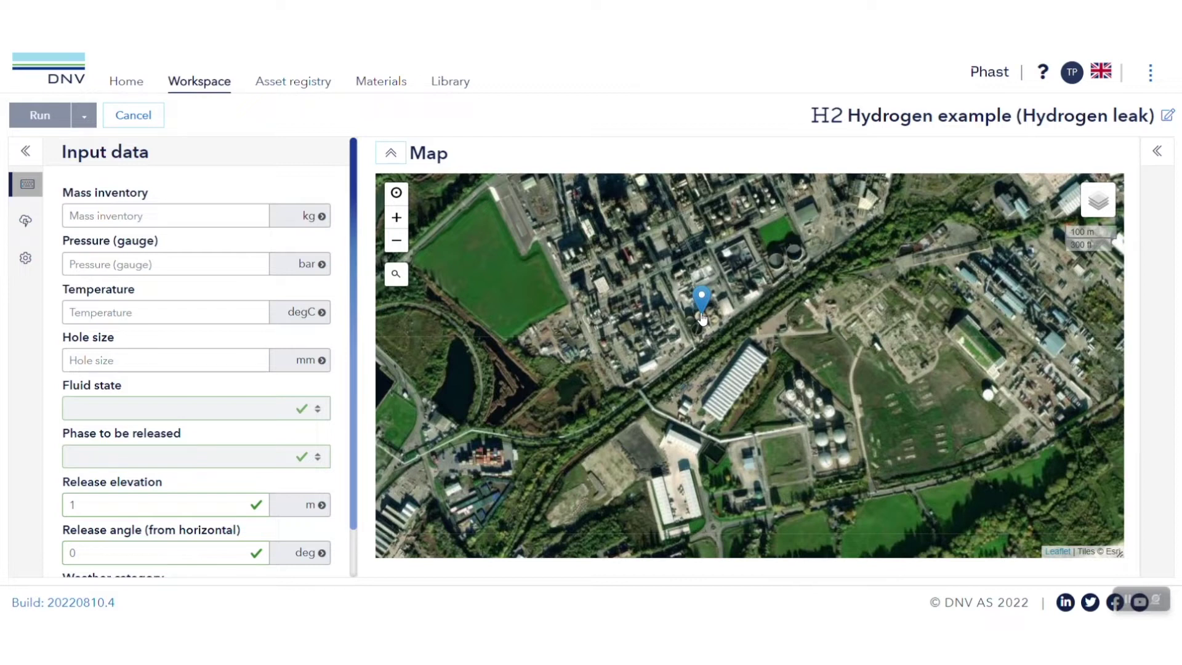
mouse_move(700, 303)
left_mouse_down()
mouse_move(690, 338)
mouse_move(790, 386)
left_mouse_up()
Enter 1000 kg mass inventory, 10 bar gauge pressure, 10 degC temperature and a 100 mm hole.
left_click(234, 217)
type("1000")
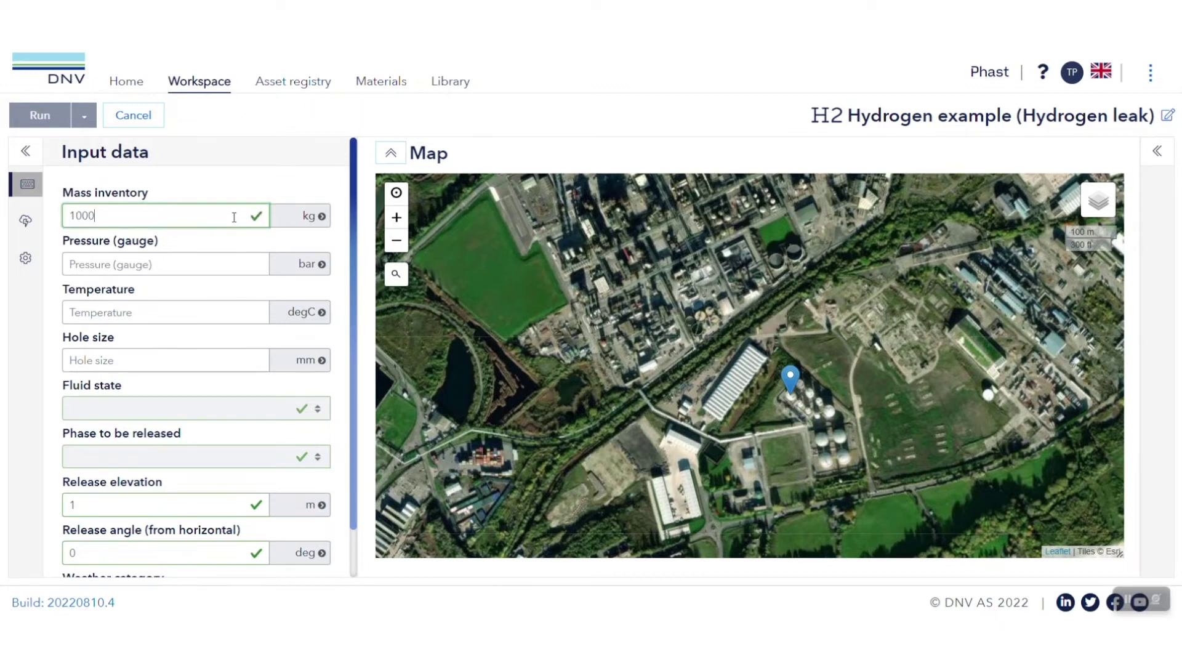
left_click(205, 254)
type("10")
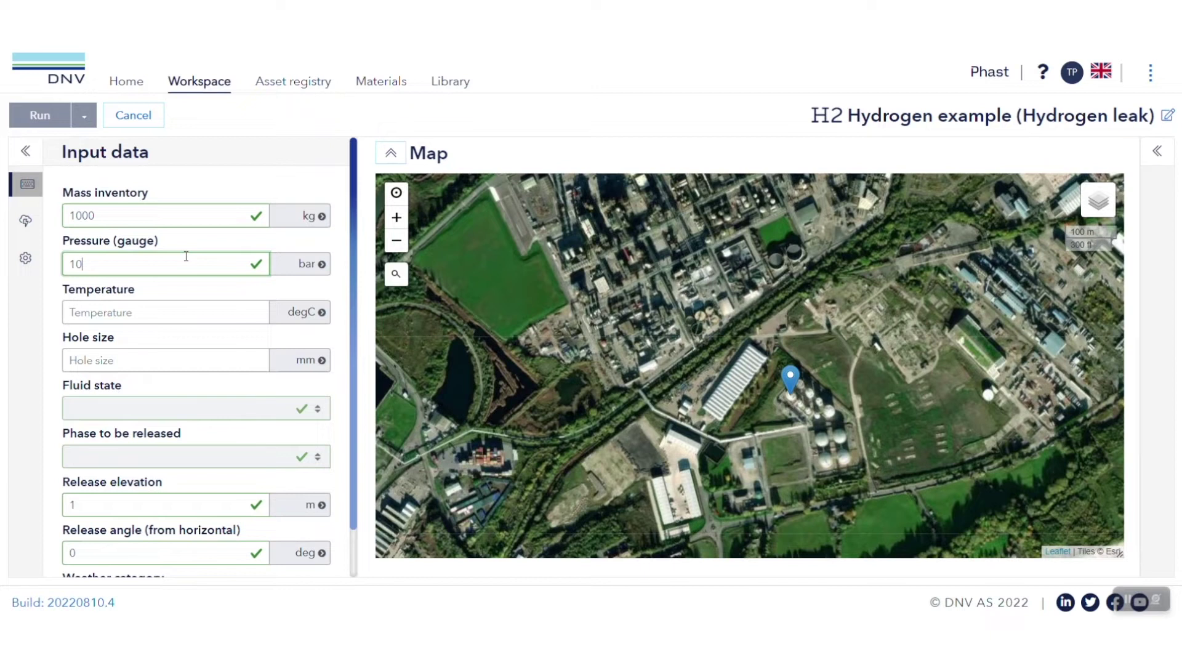
left_click(162, 306)
type("10")
left_click(178, 356)
type("100")
left_click(181, 395)
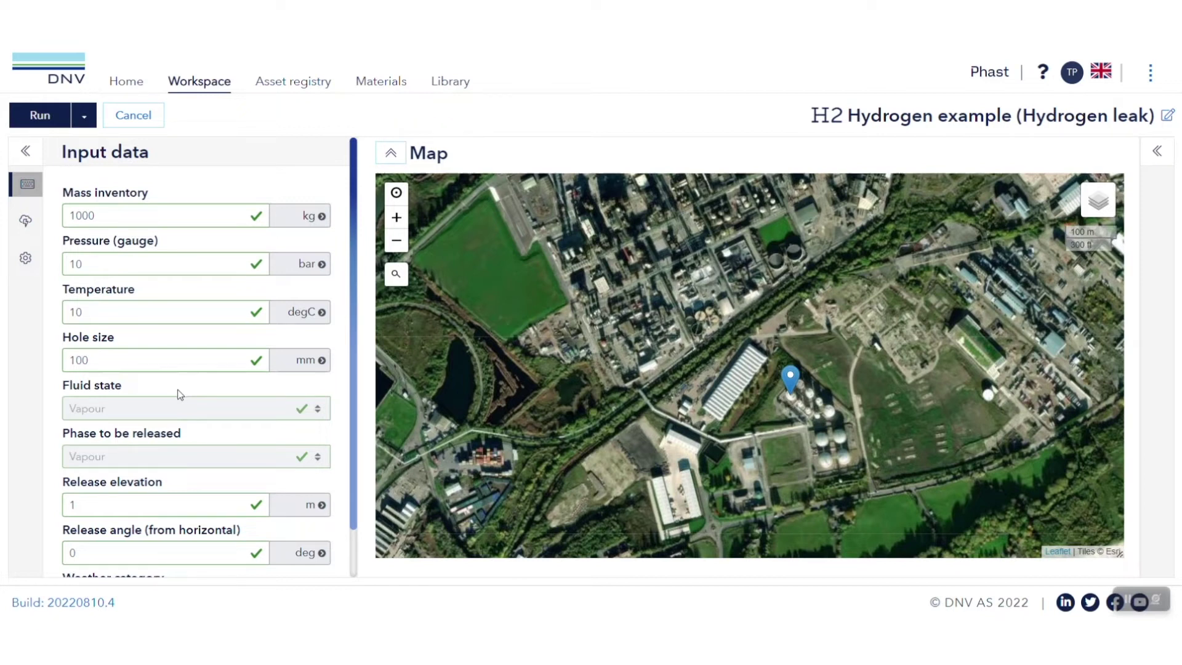
Check the release elevation (1 m) and release angle (0 deg).
left_click(156, 499)
scroll(157, 500, "down", 1)
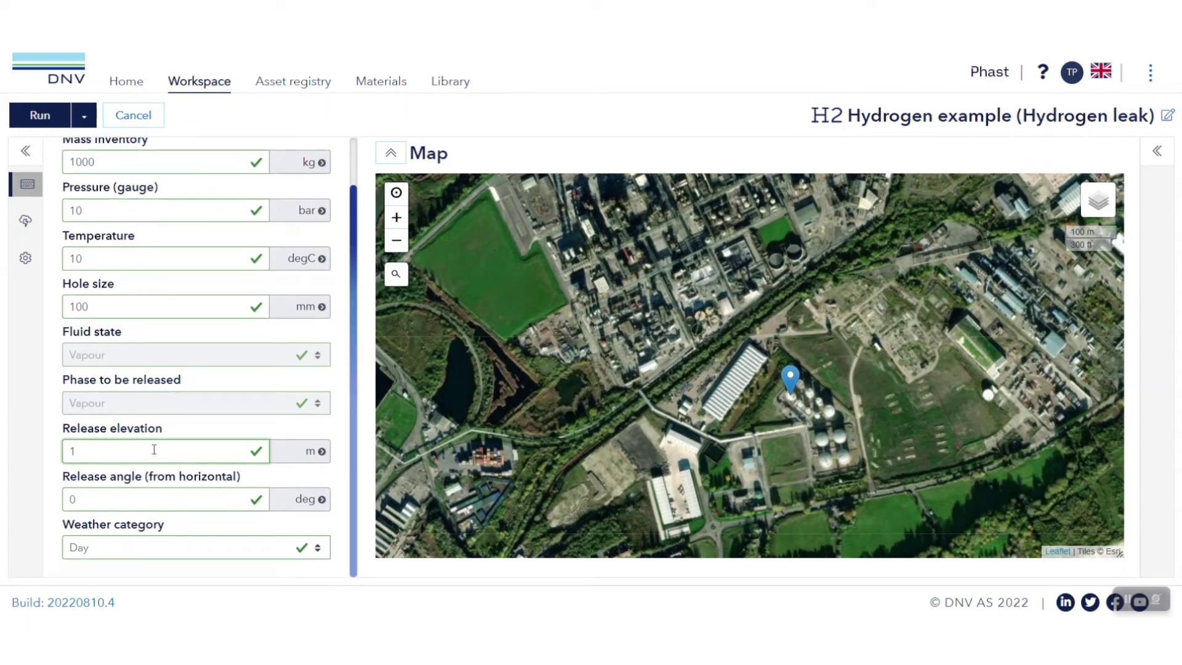
left_click(141, 499)
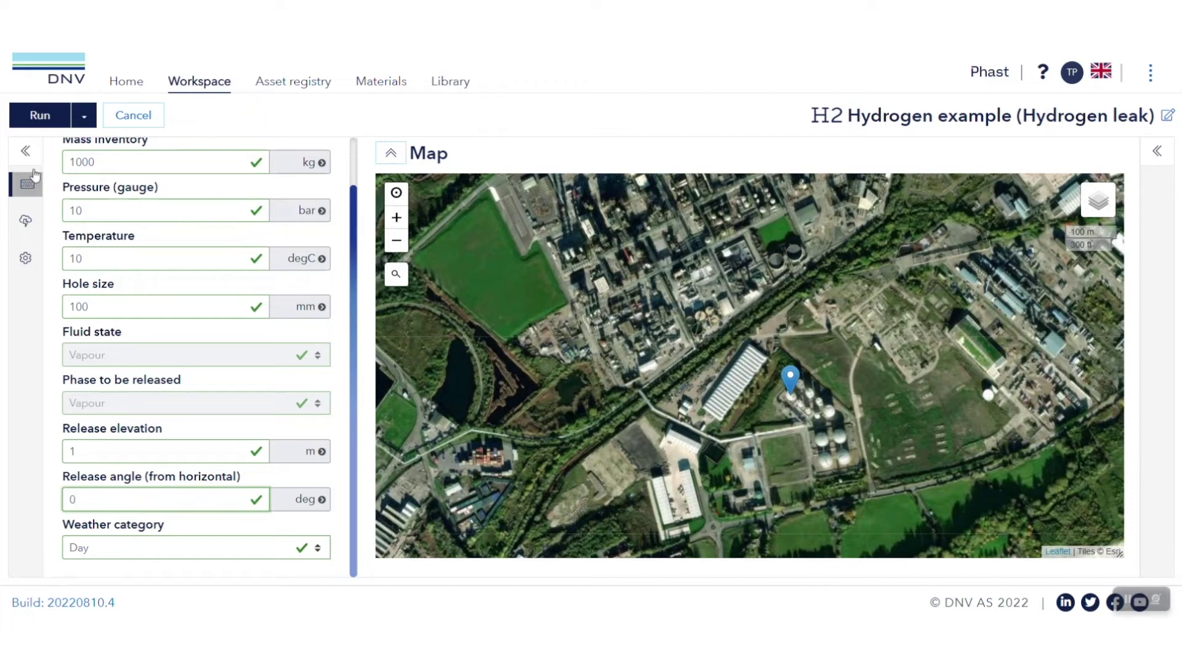
Review the Day weather, then expand the General, Flammable and Explosion calculation parameters.
left_click(24, 223)
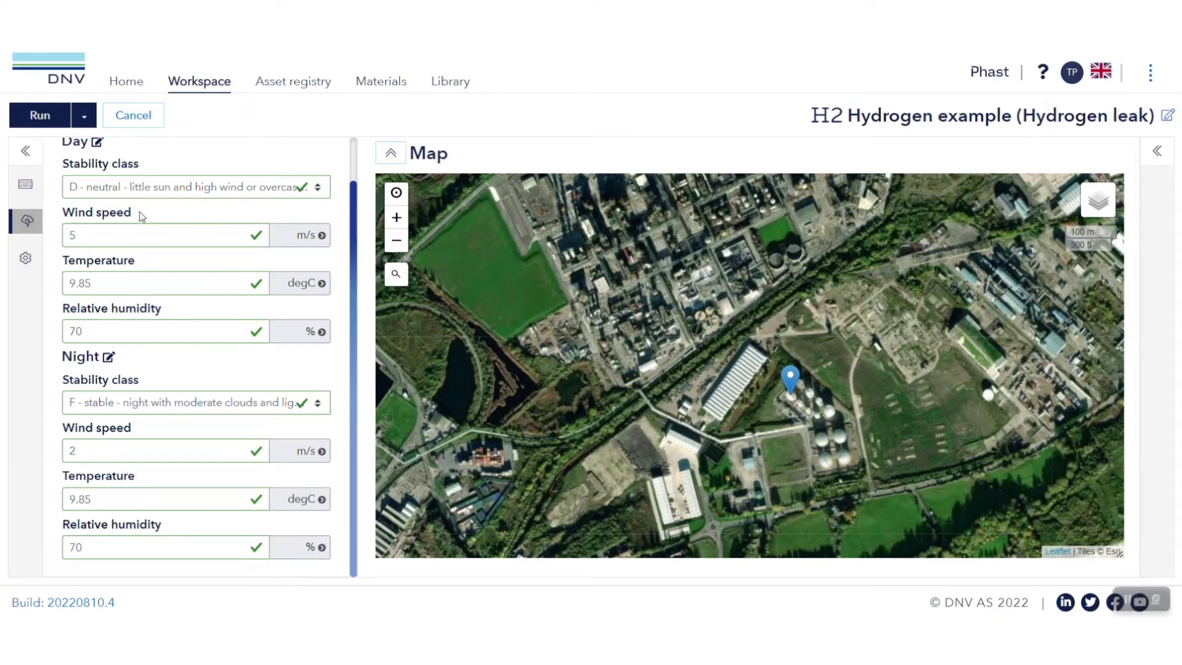
left_click(25, 258)
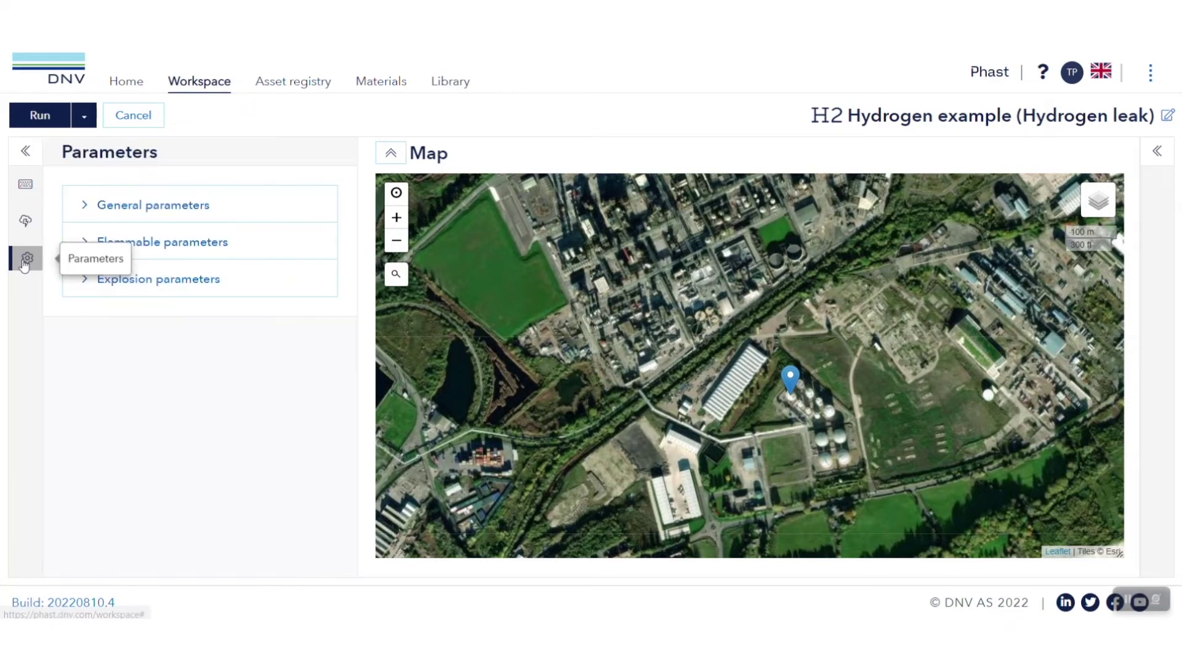
left_click(119, 205)
left_click(115, 321)
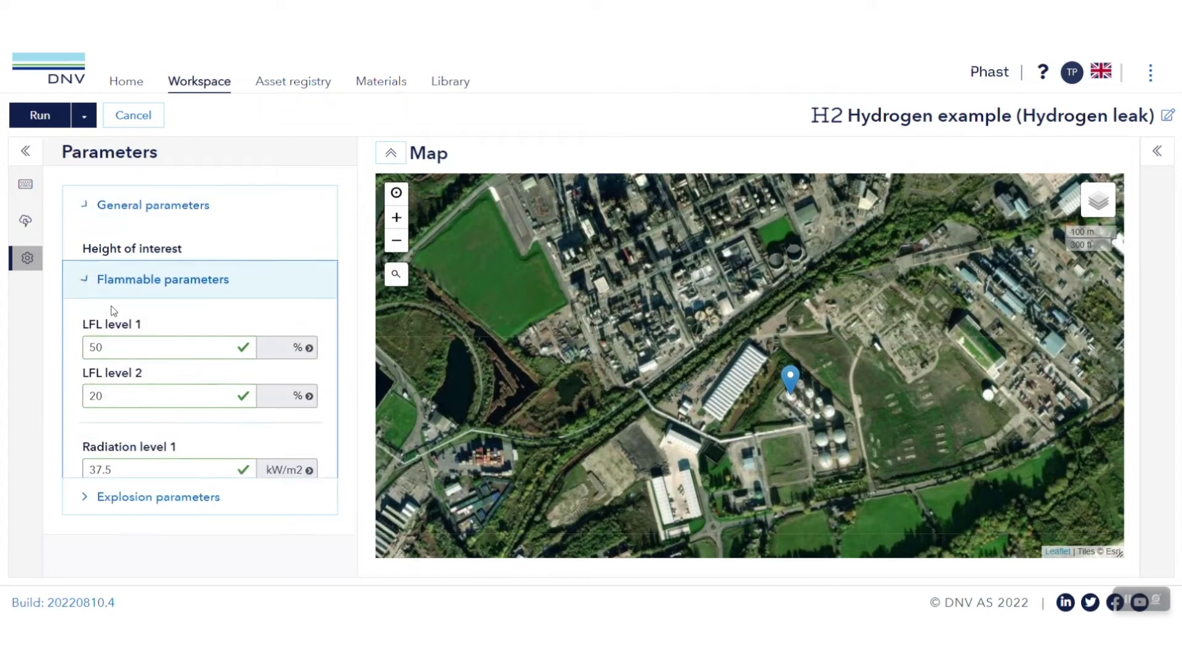
scroll(110, 301, "down", 2)
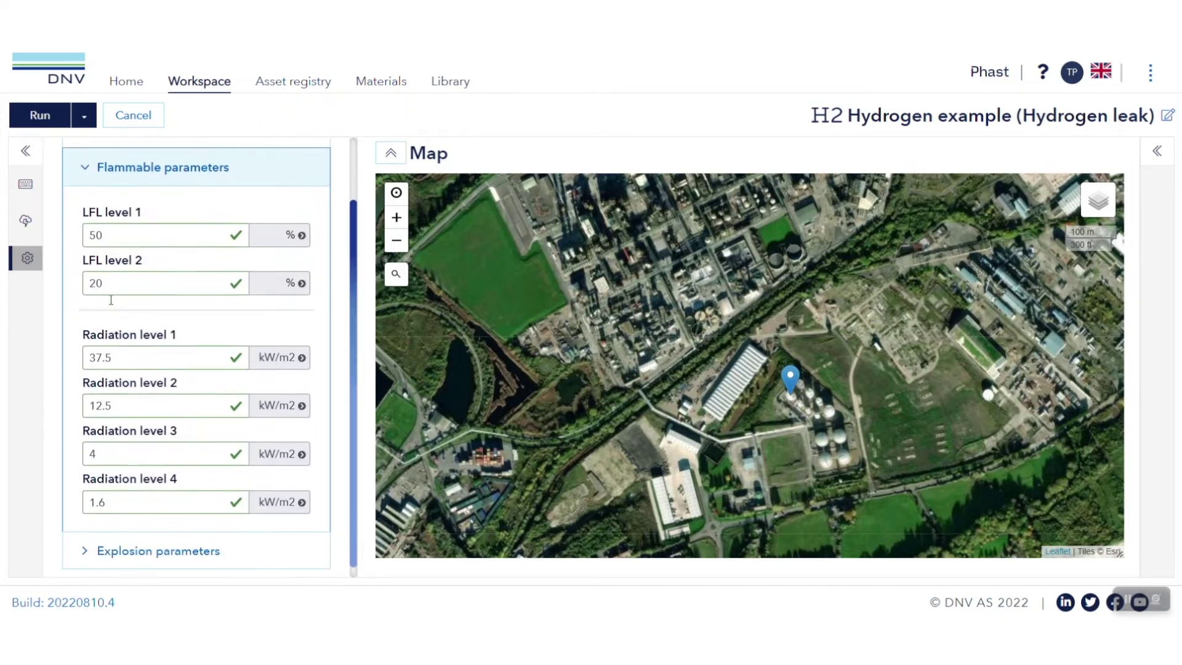
left_click(107, 547)
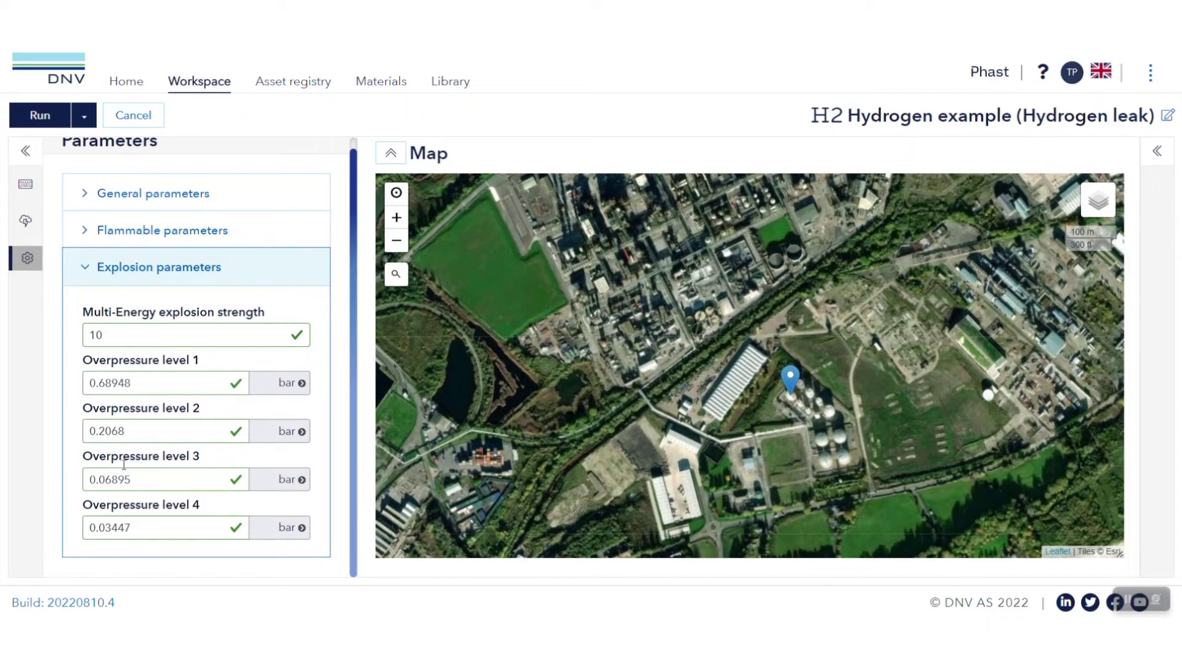
Run the calculation, browse the Graphs and Tables results, and return to the Map view.
left_click(42, 115)
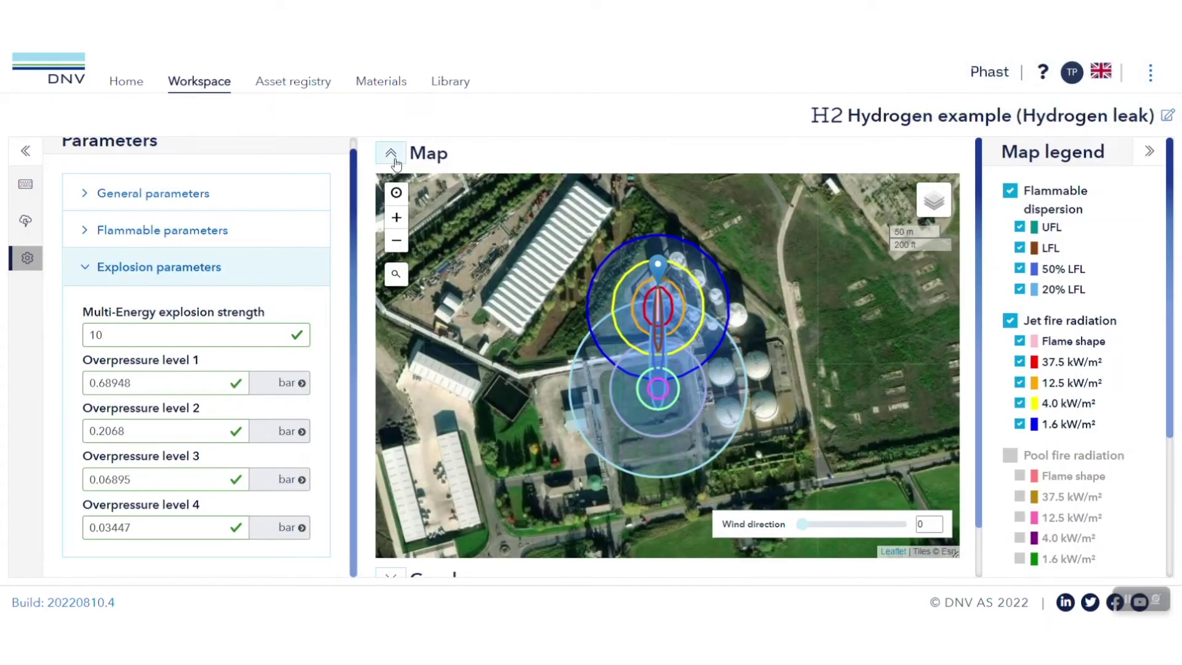
left_click(393, 158)
left_click(389, 194)
left_click(390, 158)
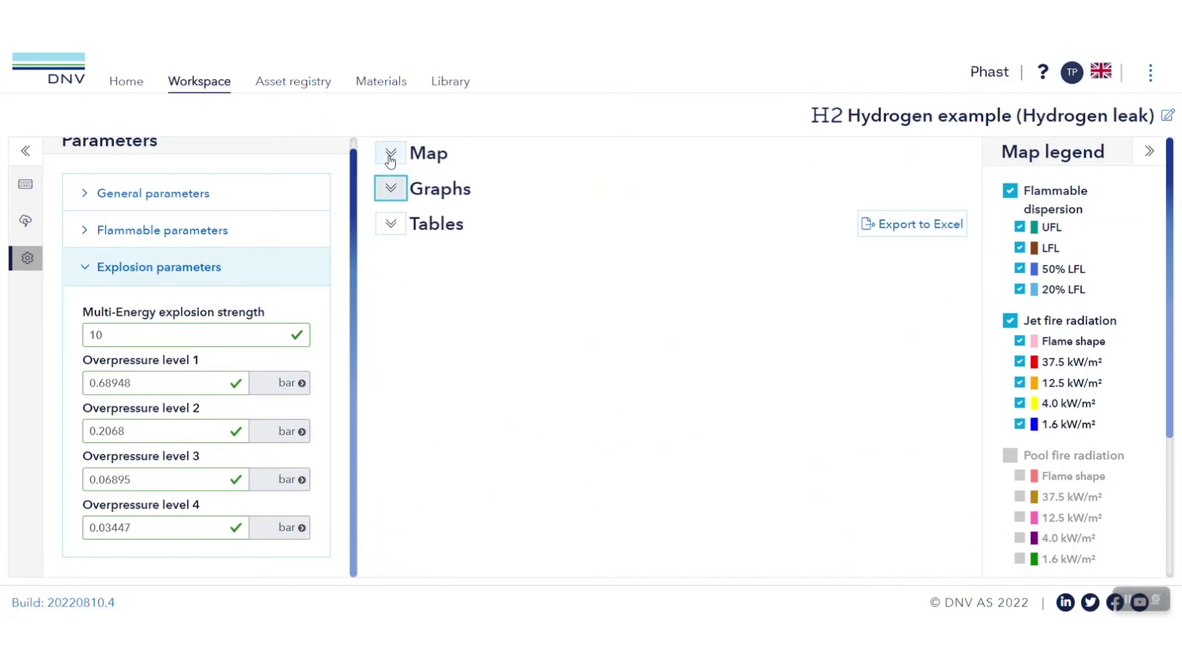
left_click(391, 224)
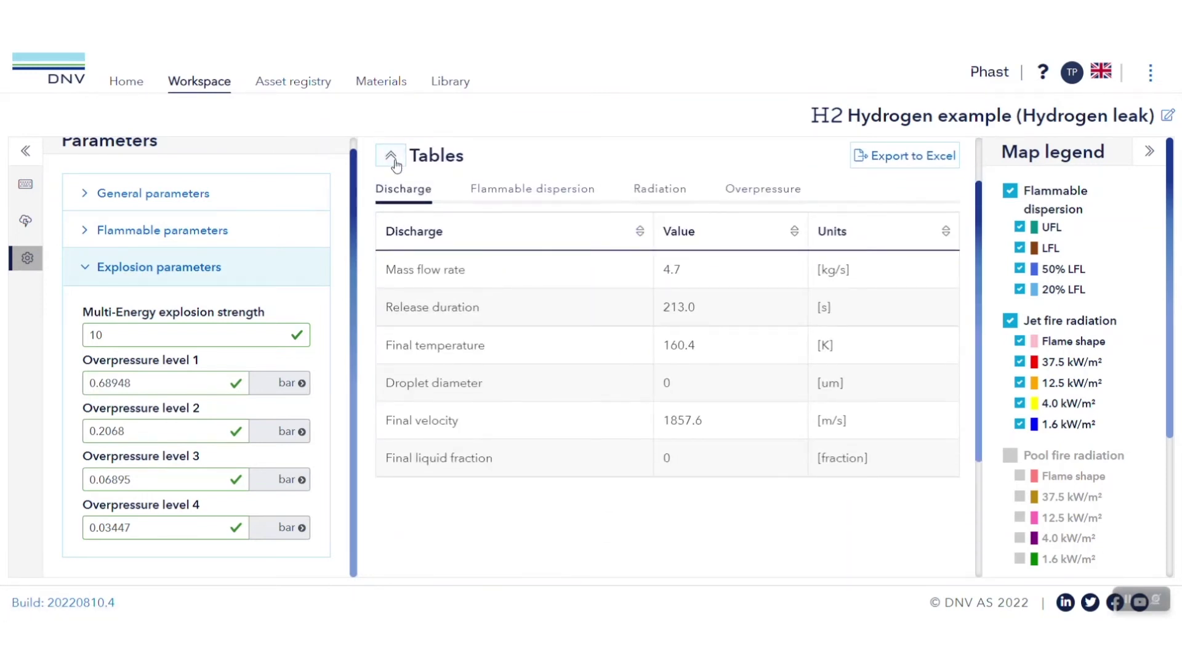
left_click(394, 161)
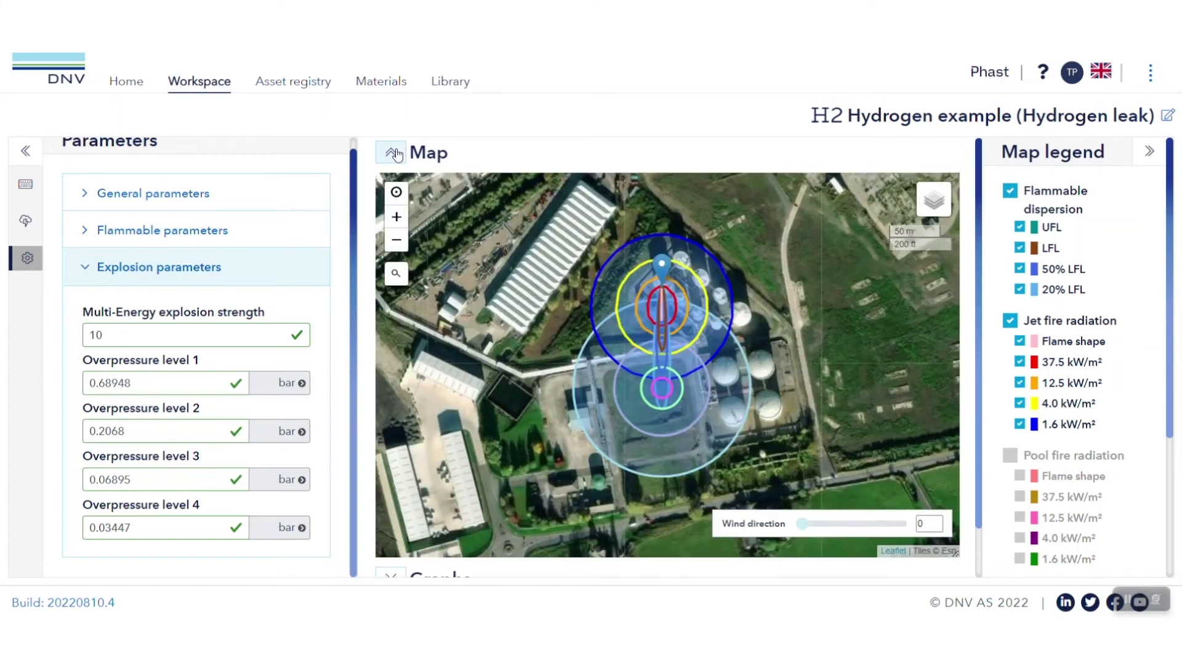
Hide the jet fire radiation and overpressure contours and set the wind direction to 360.
scroll(1071, 369, "down", 3)
left_click(1010, 386)
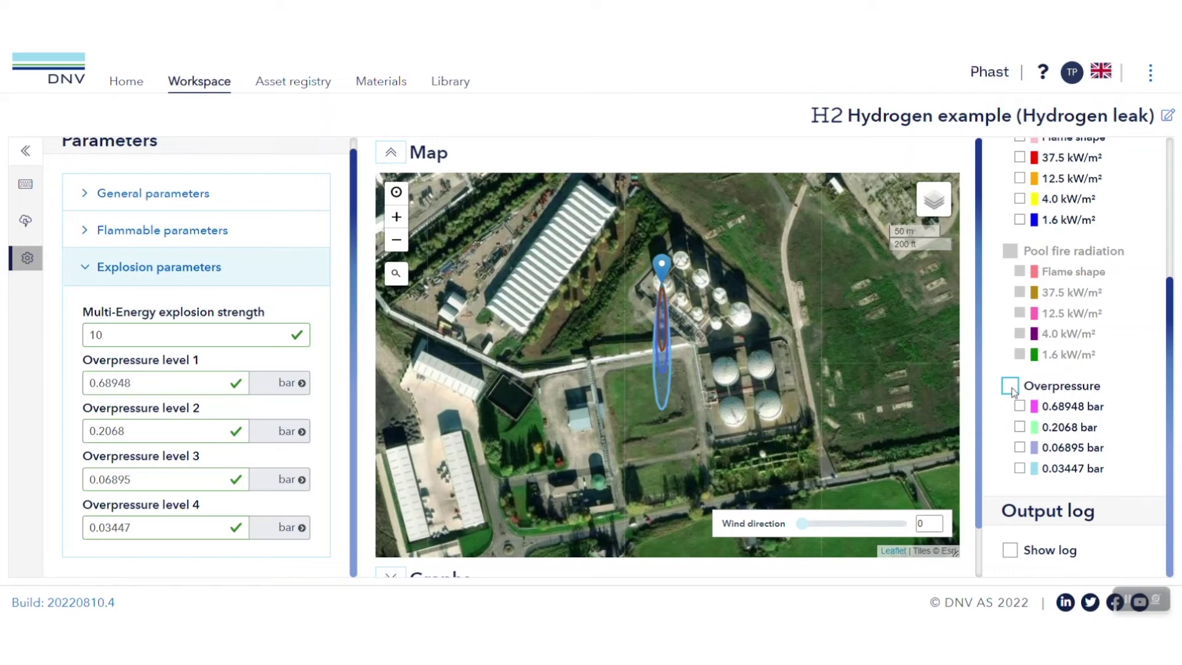
scroll(671, 288, "up", 2)
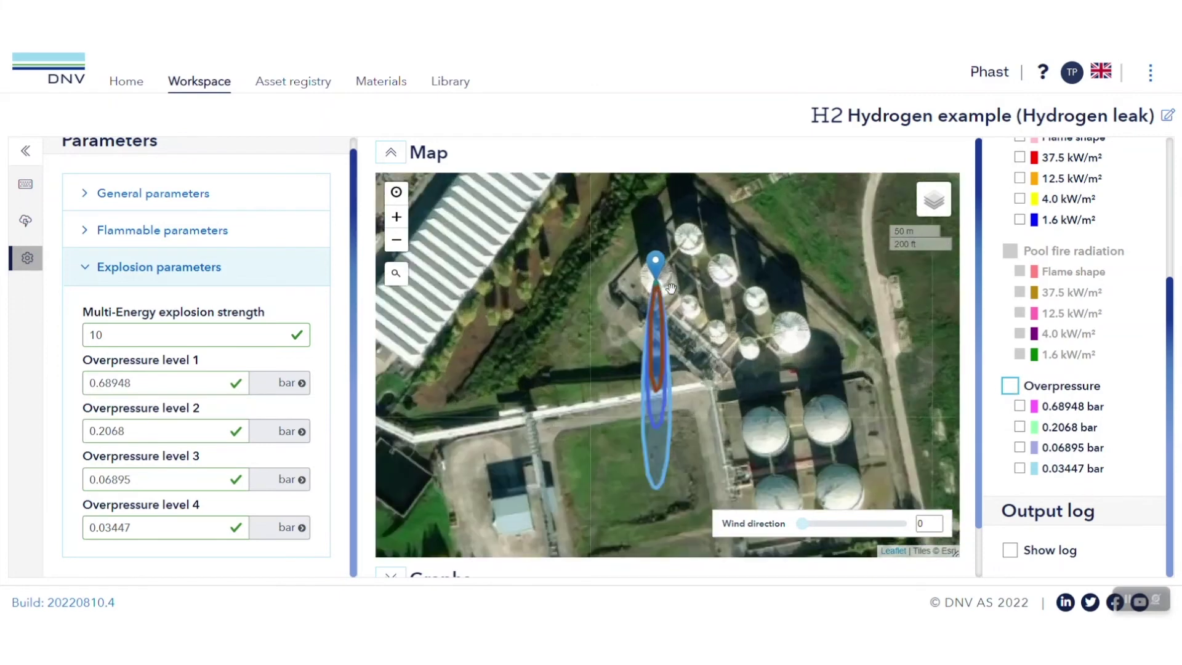
scroll(671, 288, "down", 2)
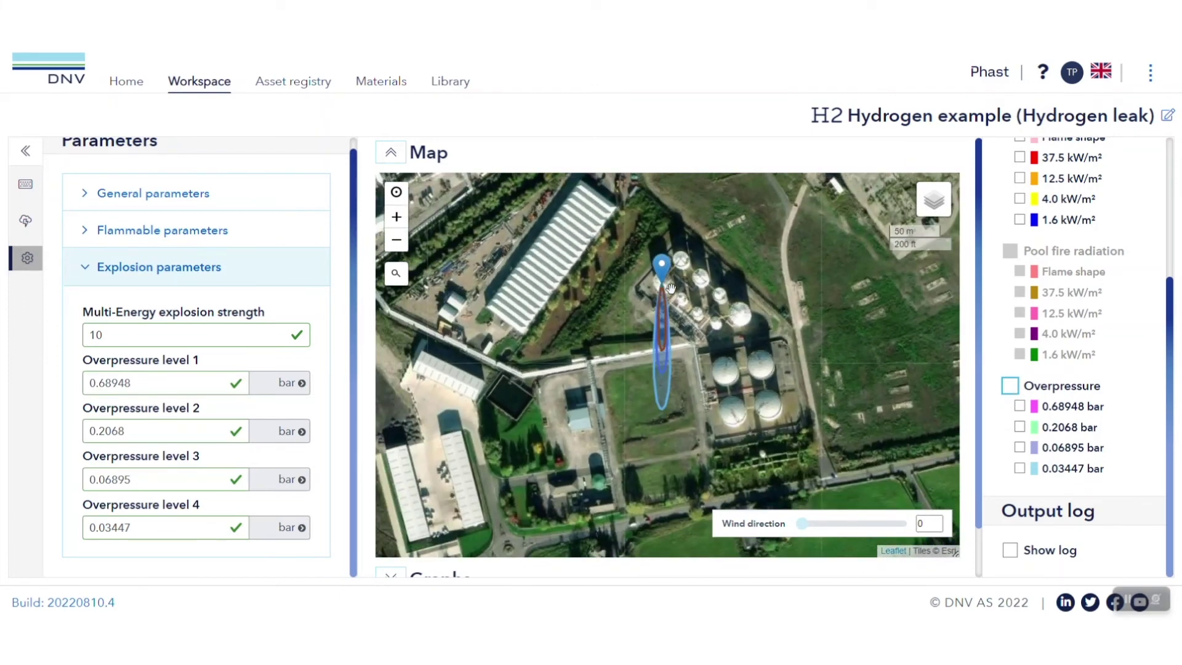
left_click_drag(802, 526, 908, 527)
Show the flammable dispersion footprint graph and open its export options.
left_click(391, 152)
left_click(390, 188)
left_click(939, 255)
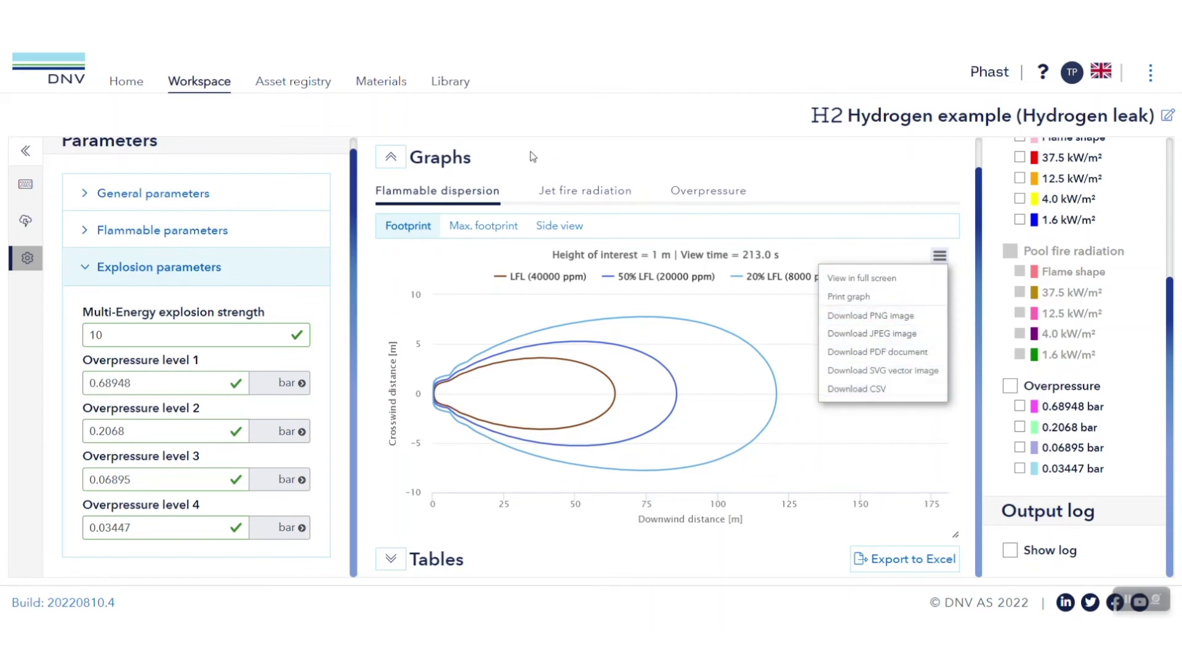
Show the discharge table: 4.7 kg/s mass flow, 213.0 s duration, 1857.6 m/s velocity.
left_click(387, 160)
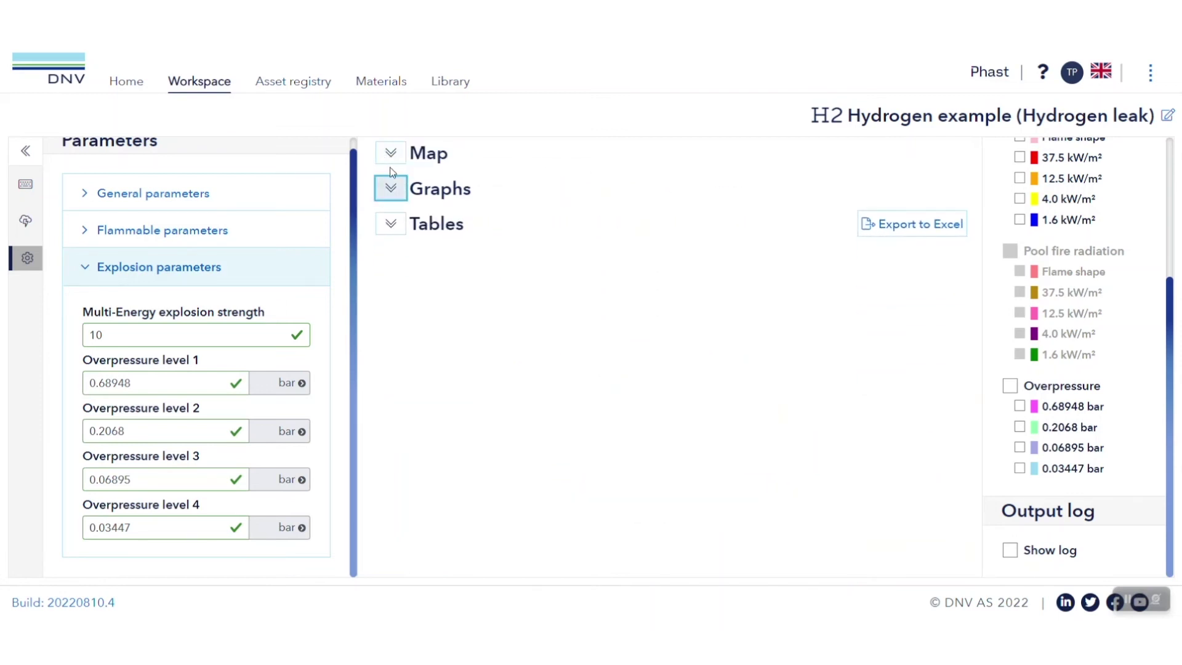
left_click(392, 227)
scroll(394, 237, "down", 1)
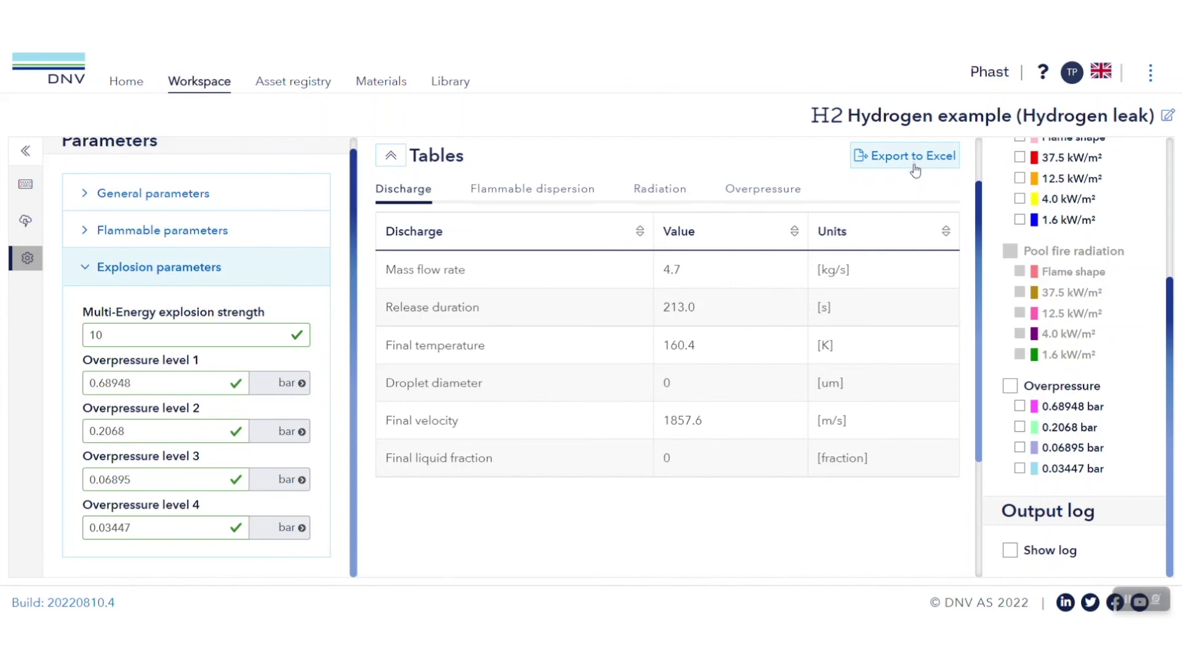
Return to the home page to see Hydrogen example listed under My workspaces.
left_click(127, 82)
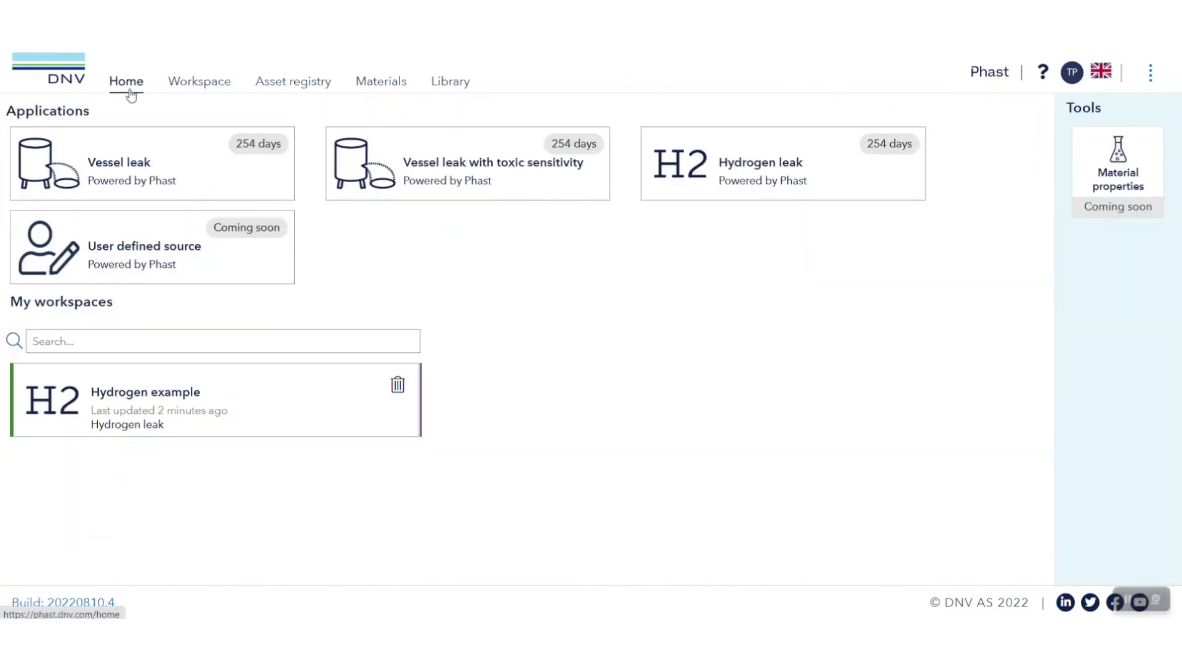